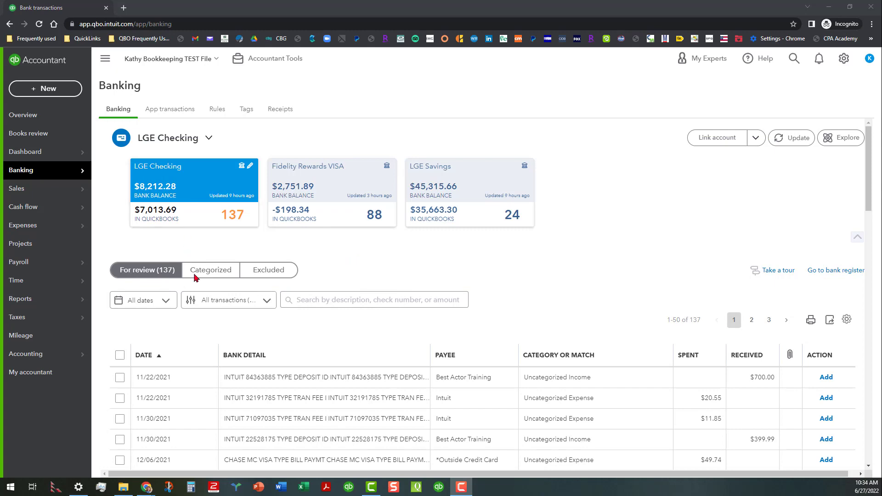
# Browse the For review list and check the table settings, closing them unchanged
pyautogui.scroll(-2, 191, 324)
pyautogui.scroll(-5, 192, 323)
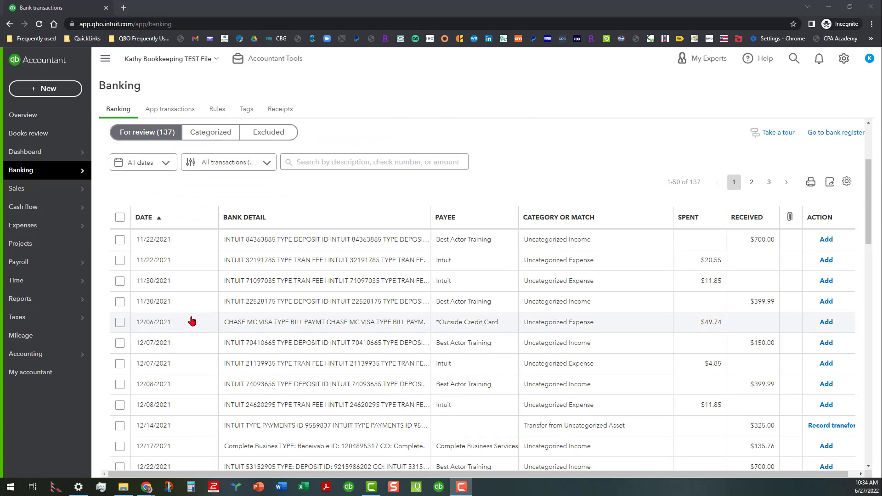
pyautogui.scroll(4, 192, 321)
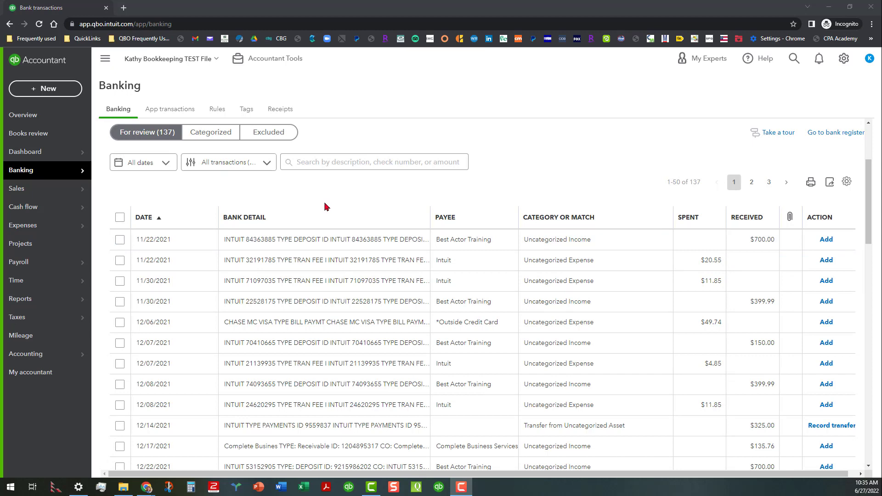
pyautogui.scroll(1, 309, 216)
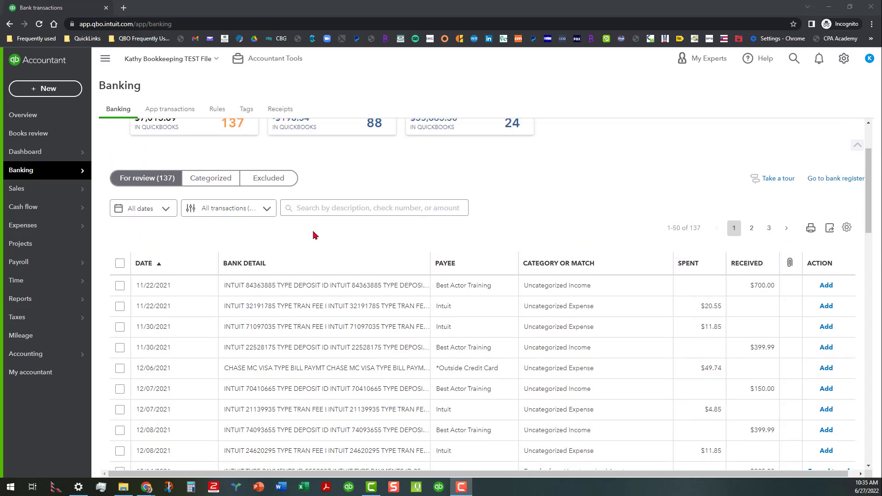
pyautogui.click(847, 229)
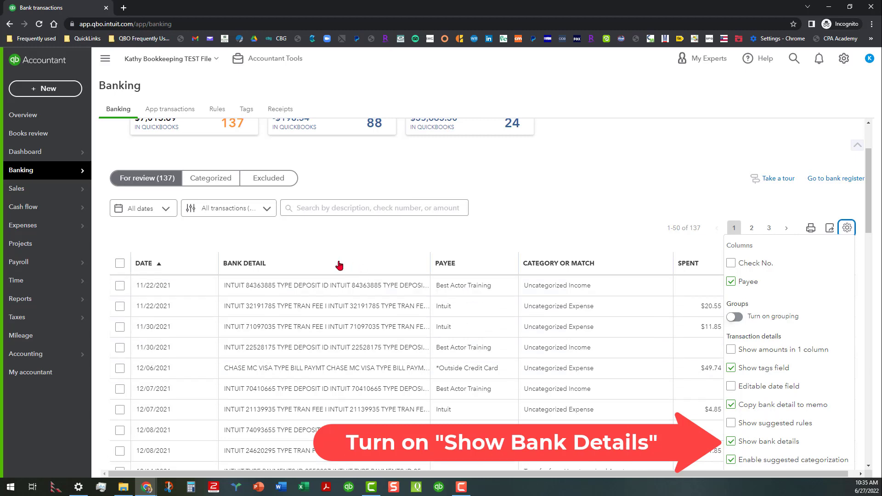
pyautogui.click(848, 228)
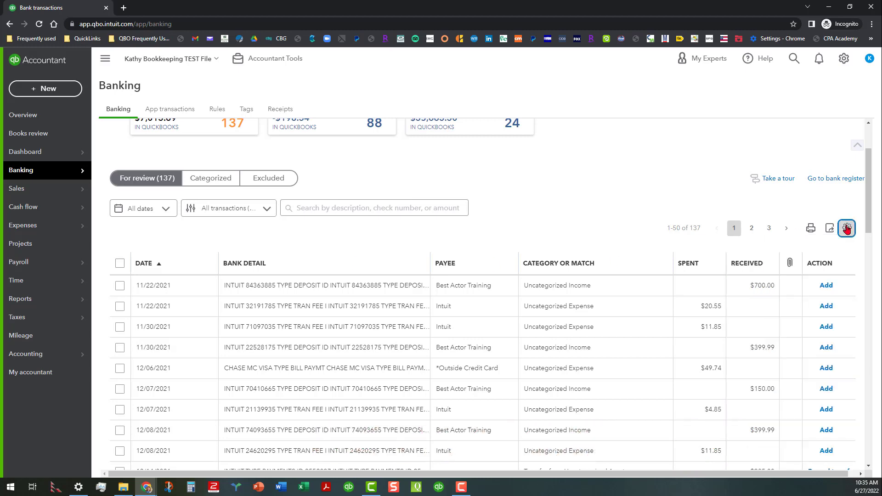
# Sort by Bank Detail and scroll down to the grouped INTUIT TRAN FEE rows
pyautogui.click(280, 265)
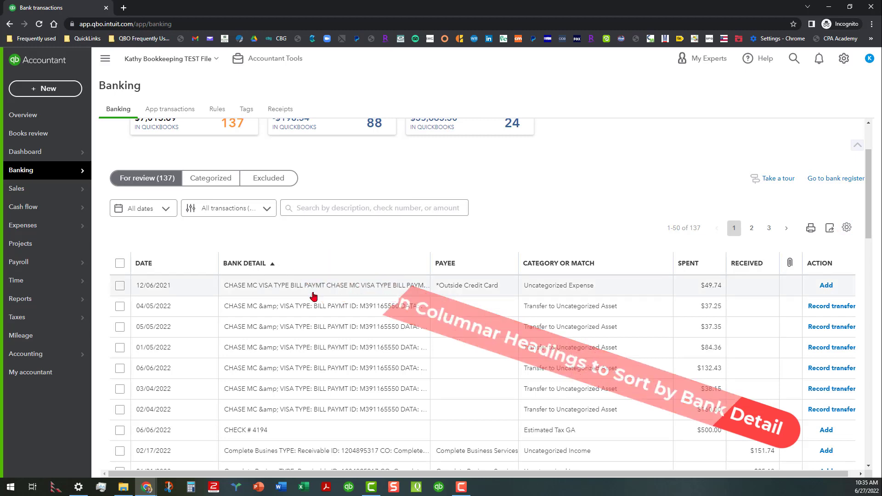
pyautogui.scroll(-1, 313, 296)
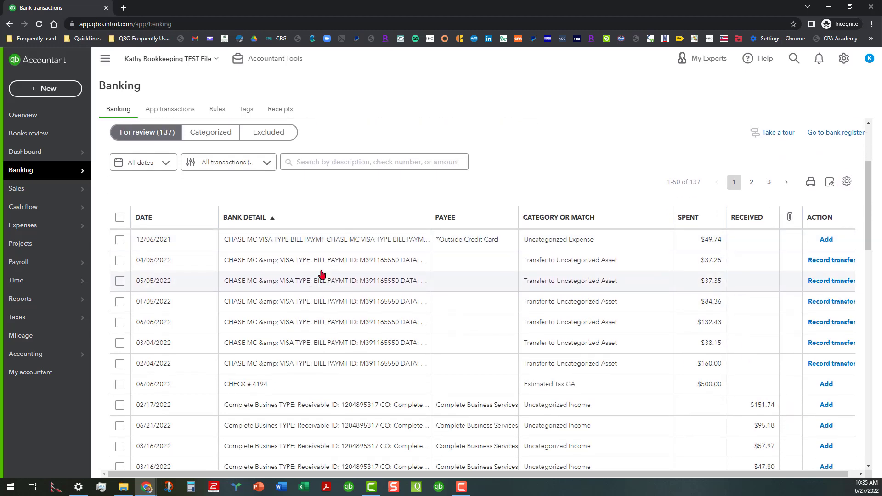
pyautogui.scroll(-5, 320, 277)
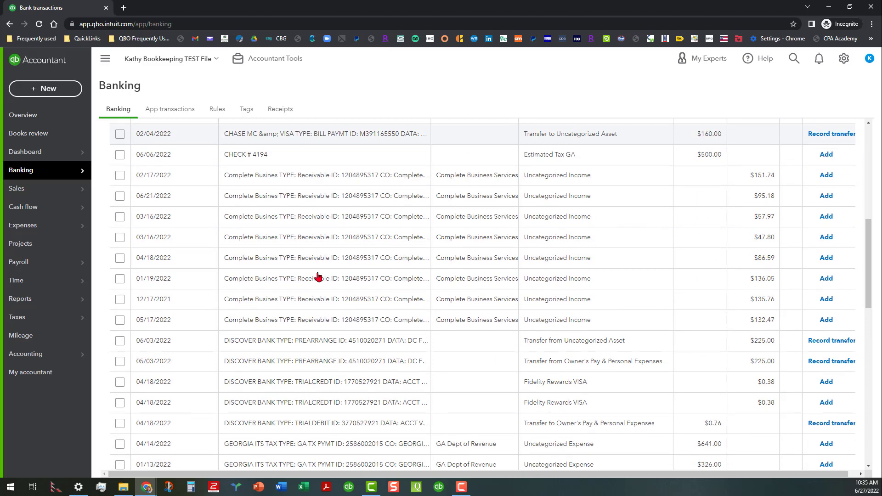
pyautogui.scroll(-4, 318, 277)
pyautogui.scroll(-3, 317, 276)
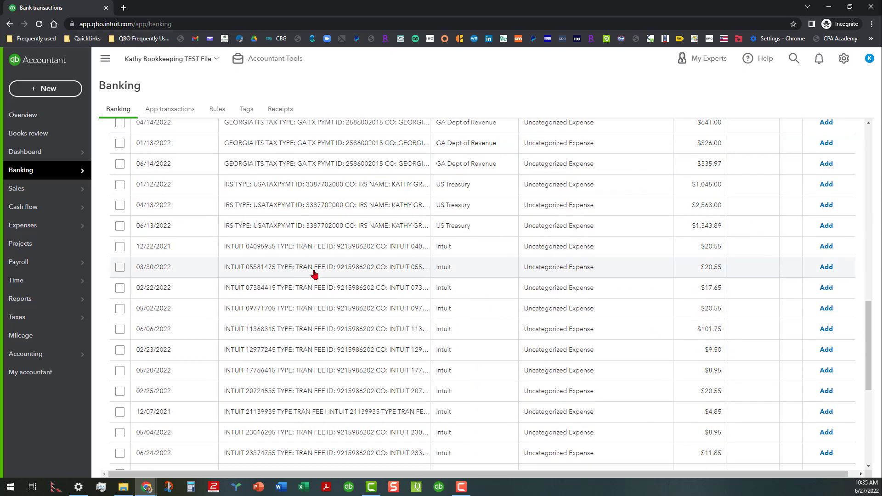
pyautogui.scroll(8, 310, 264)
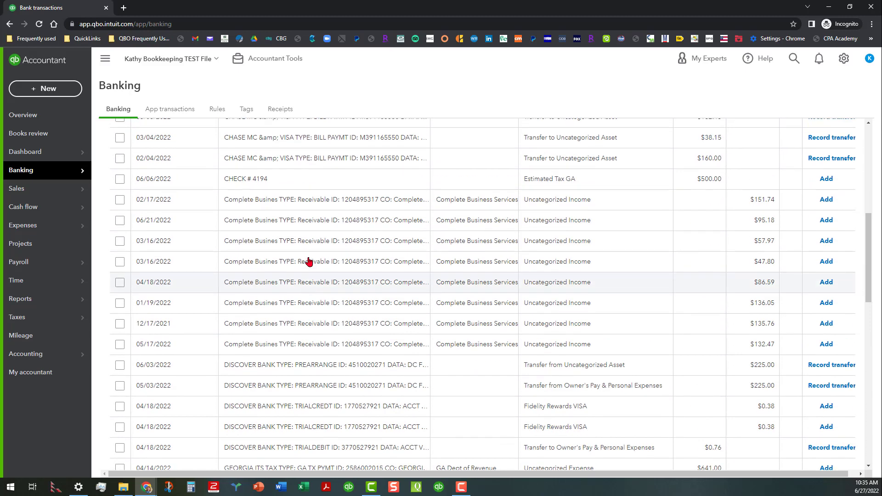
pyautogui.scroll(4, 308, 262)
pyautogui.scroll(-10, 309, 261)
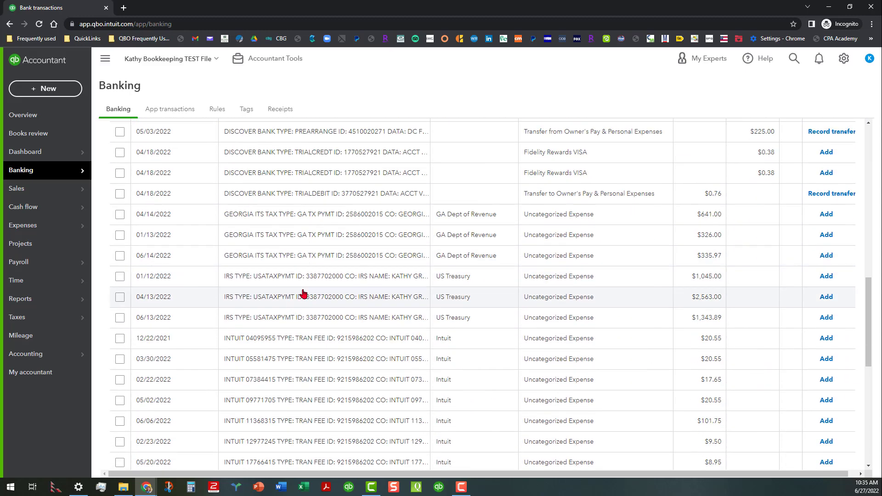
pyautogui.scroll(-2, 313, 281)
pyautogui.scroll(-1, 324, 269)
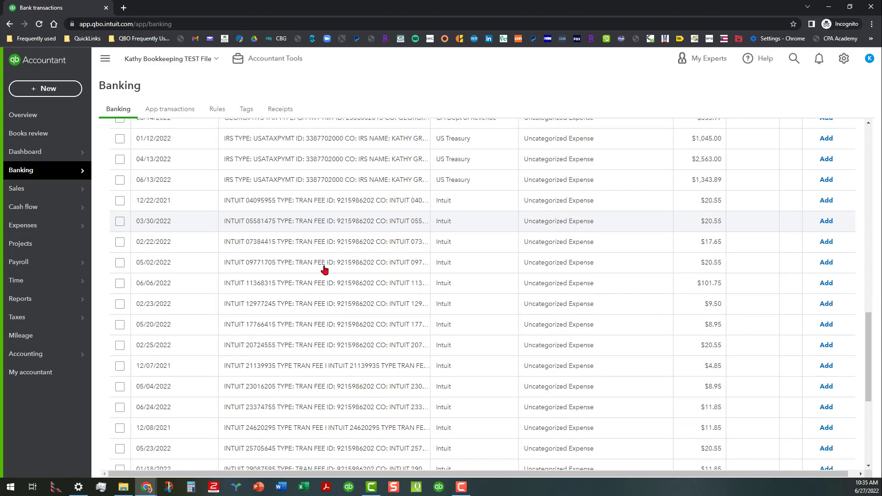
pyautogui.scroll(-1, 324, 269)
pyautogui.scroll(-1, 325, 270)
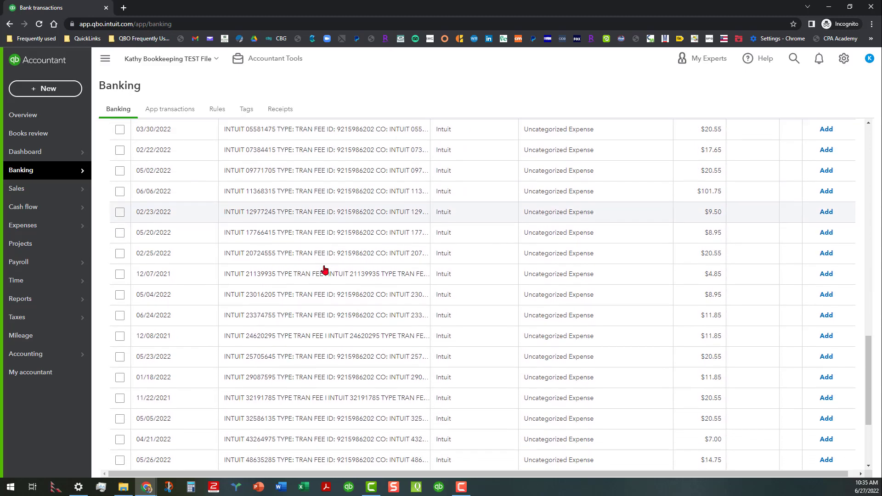
pyautogui.scroll(-2, 324, 269)
pyautogui.scroll(3, 325, 271)
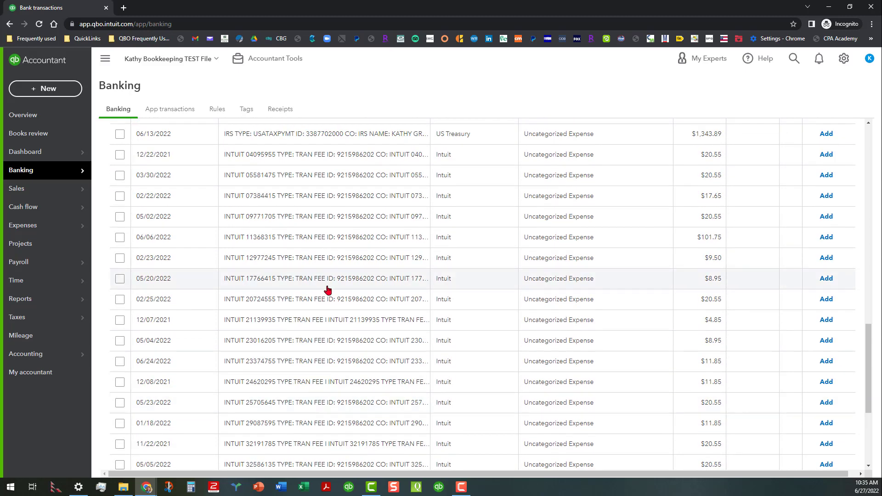
pyautogui.scroll(1, 304, 264)
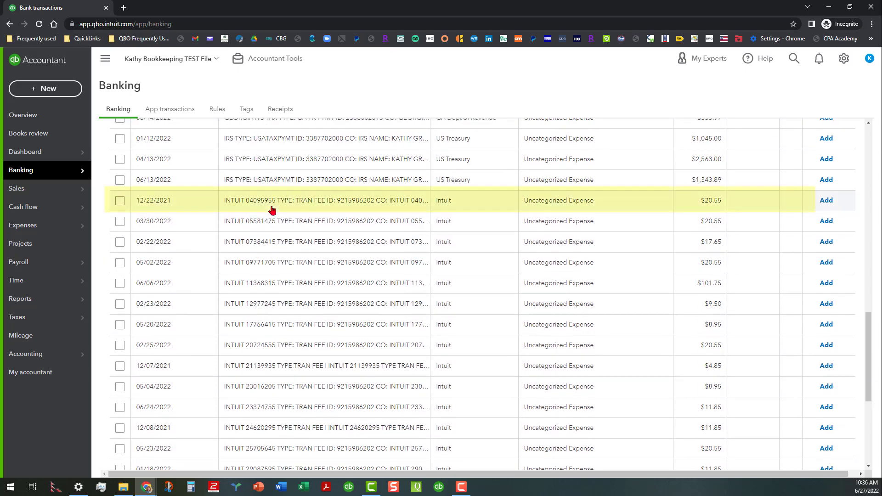
# Select the Intuit fee rows from 12/22/2021 through 12/08/2021 as one range
pyautogui.click(120, 201)
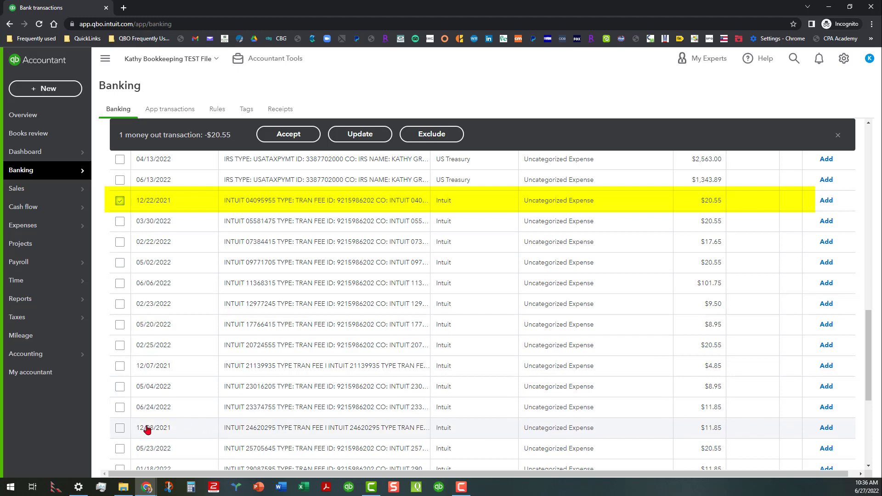
pyautogui.keyDown('shift'); pyautogui.click(119, 430); pyautogui.keyUp('shift')
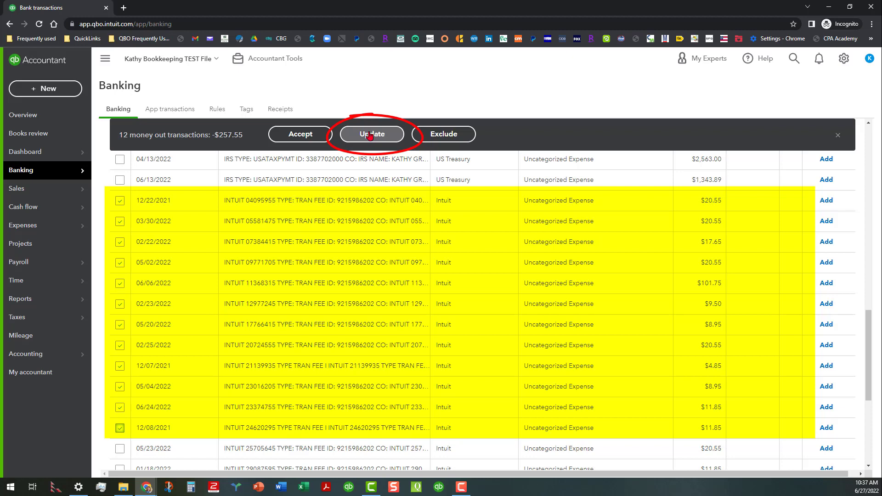
# Batch-update the twelve fees to category Commissions & Fees:Merchant Deposit Fees and apply it
pyautogui.click(370, 135)
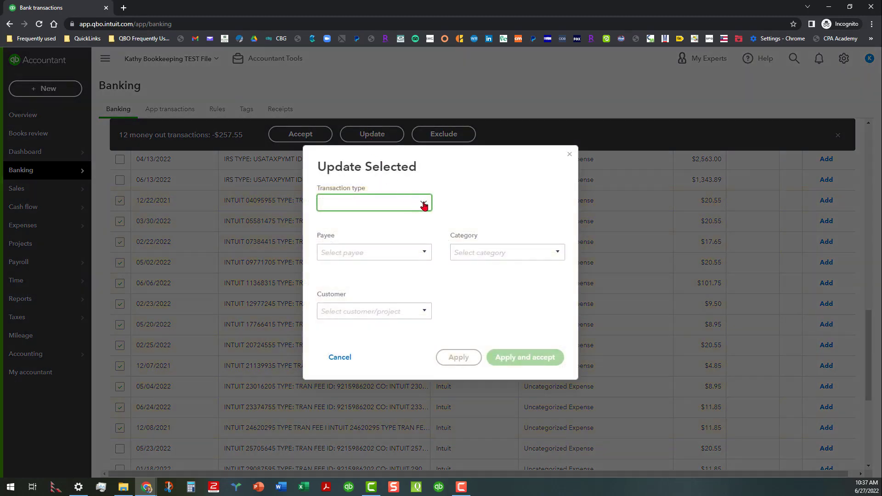
pyautogui.click(426, 204)
pyautogui.click(477, 186)
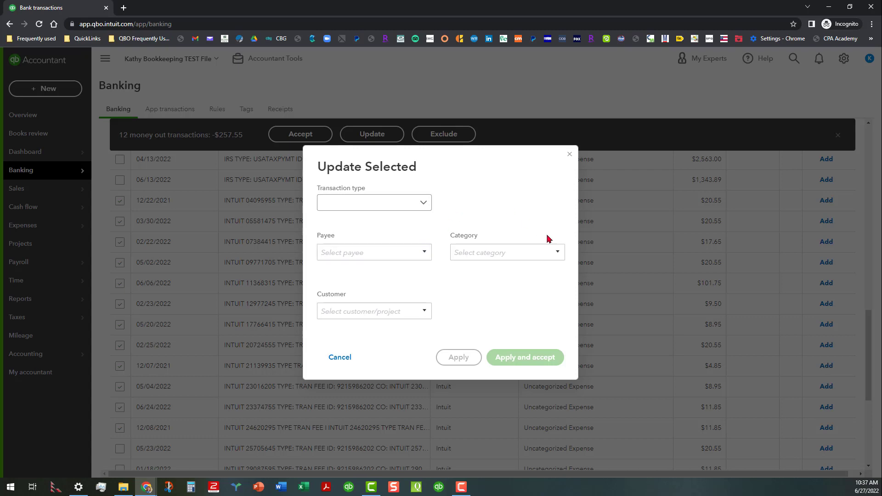
pyautogui.click(558, 255)
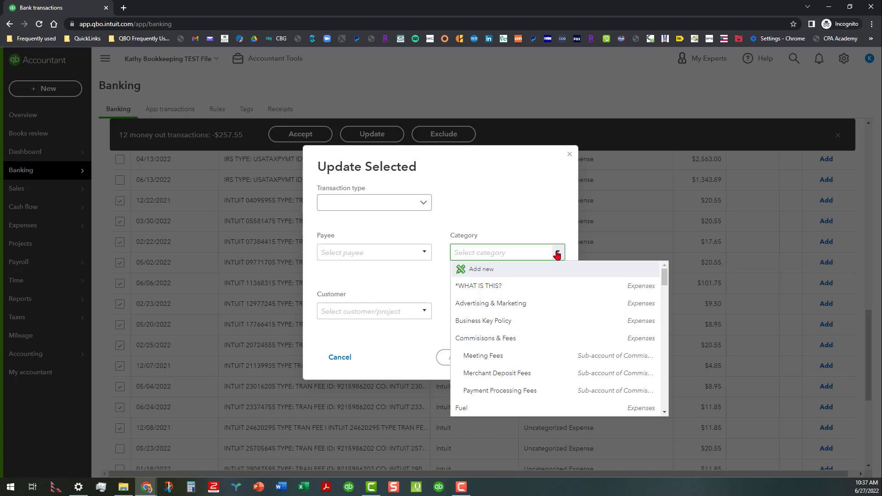
pyautogui.write('merch')
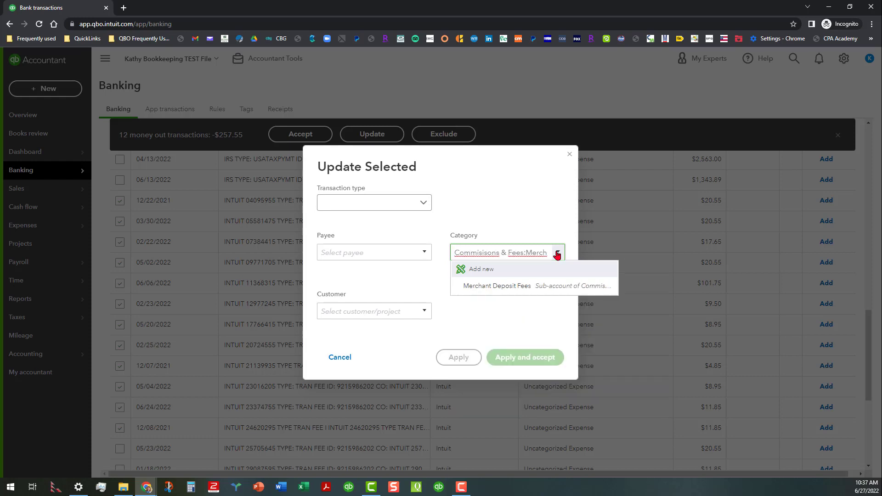
pyautogui.click(546, 289)
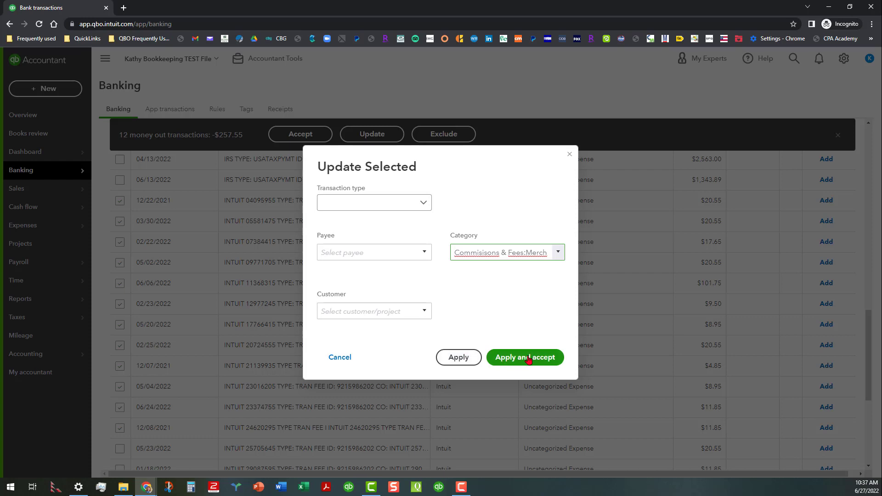
pyautogui.click(469, 362)
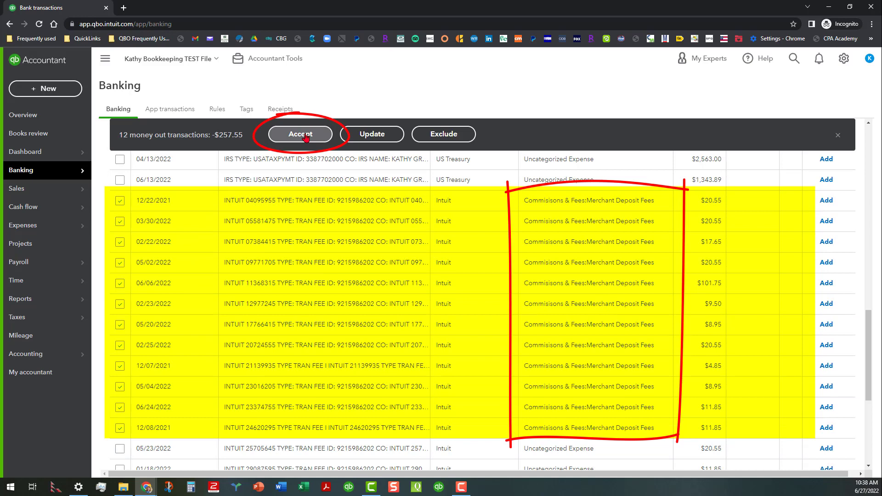
# Accept the twelve recategorized fees, then select the fees from 05/23/2022 through 11/30/2021
pyautogui.click(305, 137)
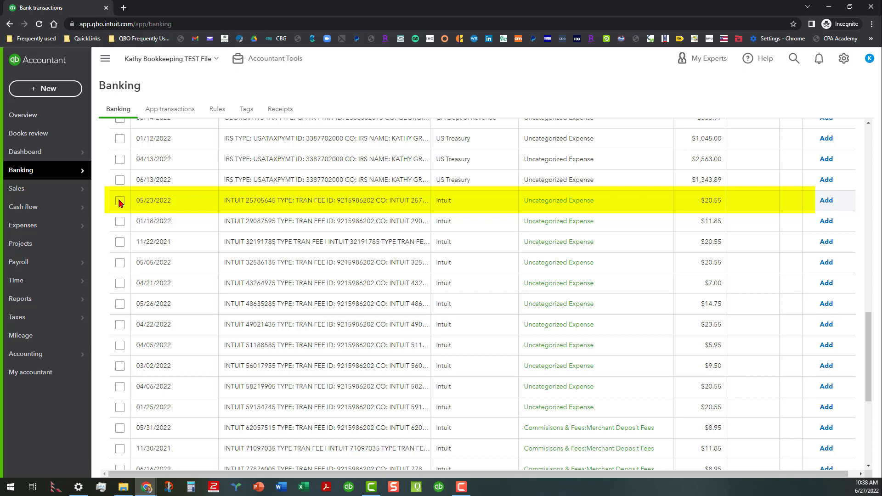
pyautogui.click(120, 201)
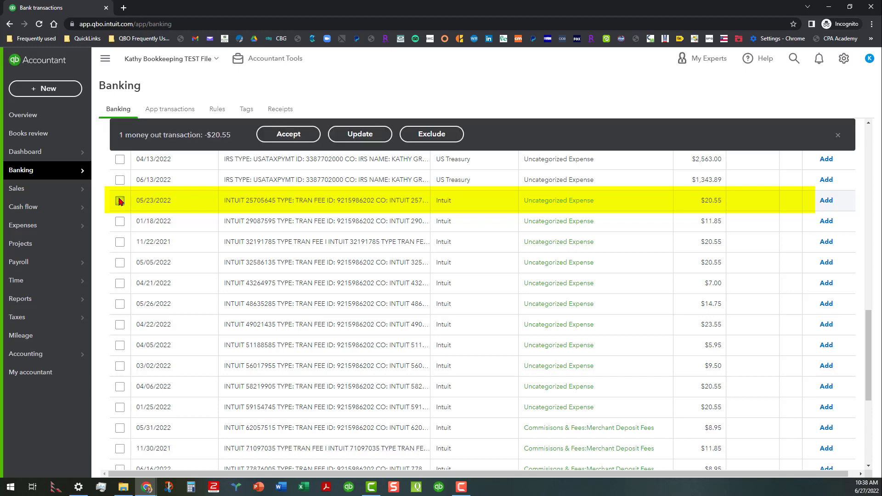
pyautogui.keyDown('shift'); pyautogui.click(119, 449); pyautogui.keyUp('shift')
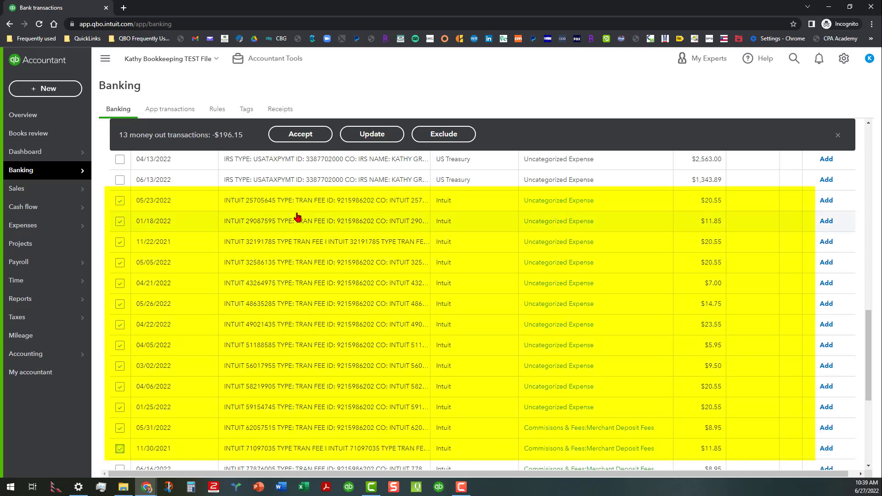
# In Update Selected, choose Merchant Deposit Fees (found by typing 'merch') as the category
pyautogui.click(372, 135)
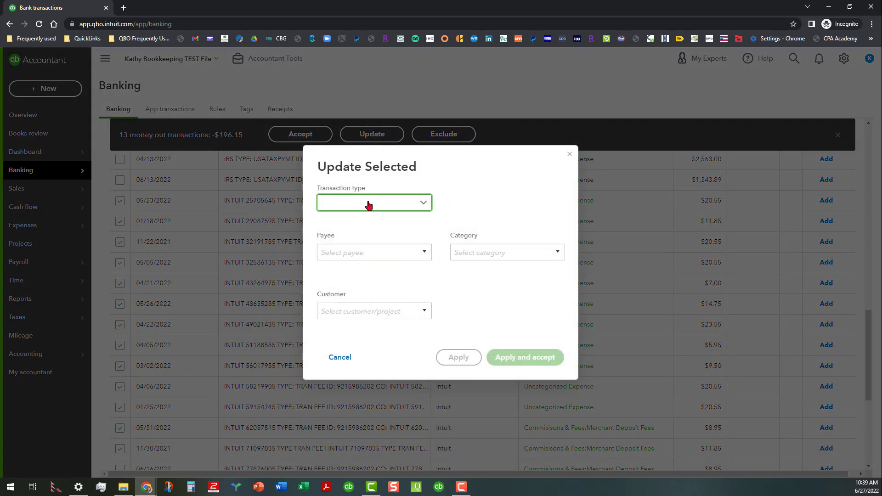
pyautogui.click(558, 253)
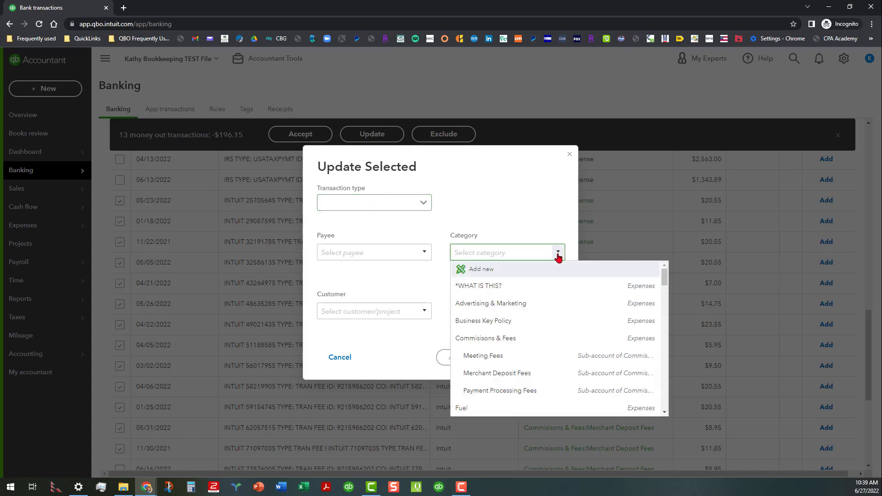
pyautogui.write('merch')
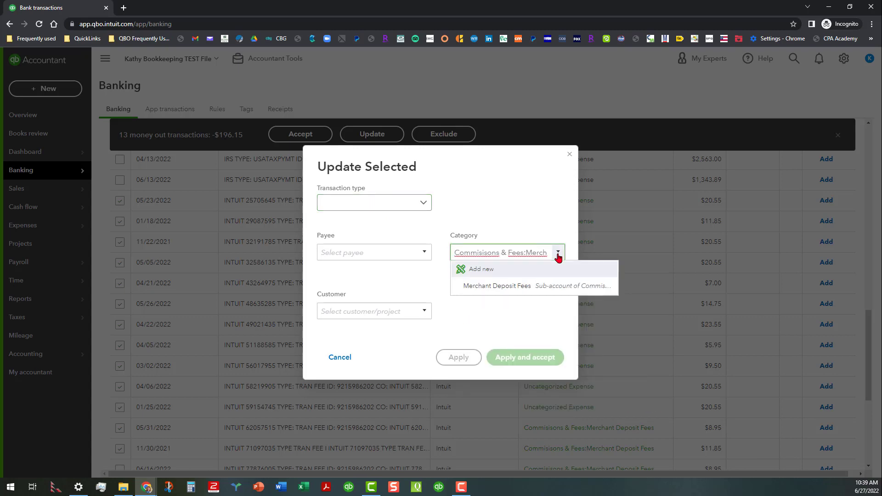
pyautogui.click(532, 286)
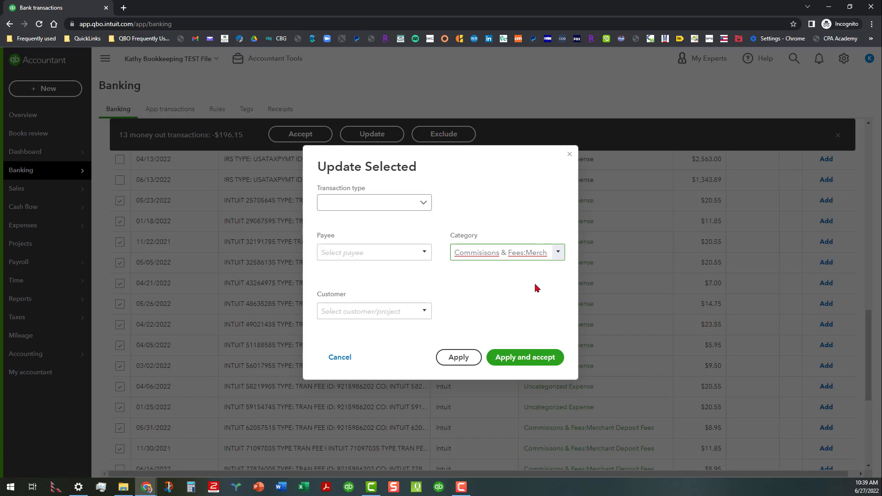
# Apply and accept the 13 fees, then accept the nine fees from 06/16/2022 to 03/09/2022
pyautogui.click(525, 359)
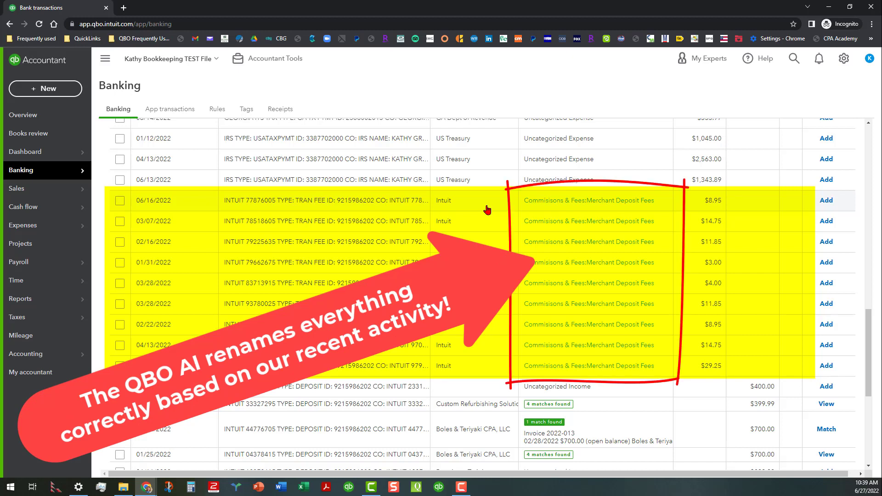
pyautogui.click(121, 202)
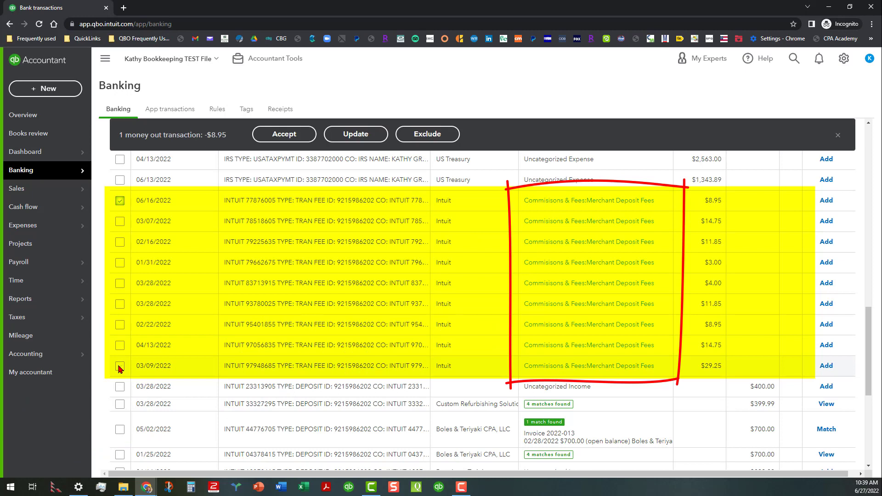
pyautogui.keyDown('shift'); pyautogui.click(120, 366); pyautogui.keyUp('shift')
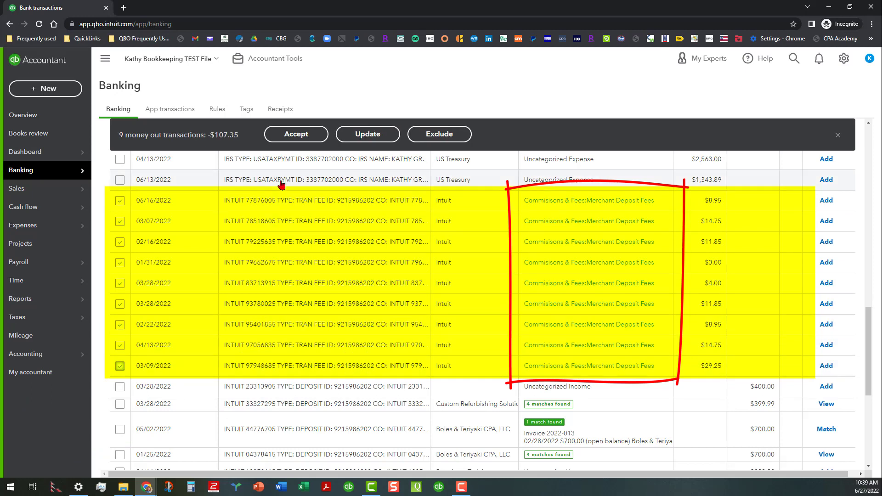
pyautogui.click(299, 137)
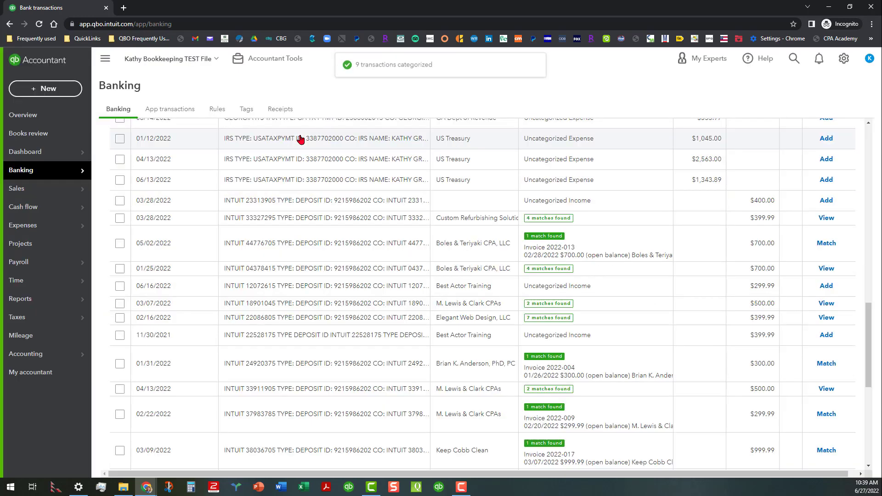
pyautogui.scroll(2, 301, 200)
pyautogui.scroll(2, 302, 202)
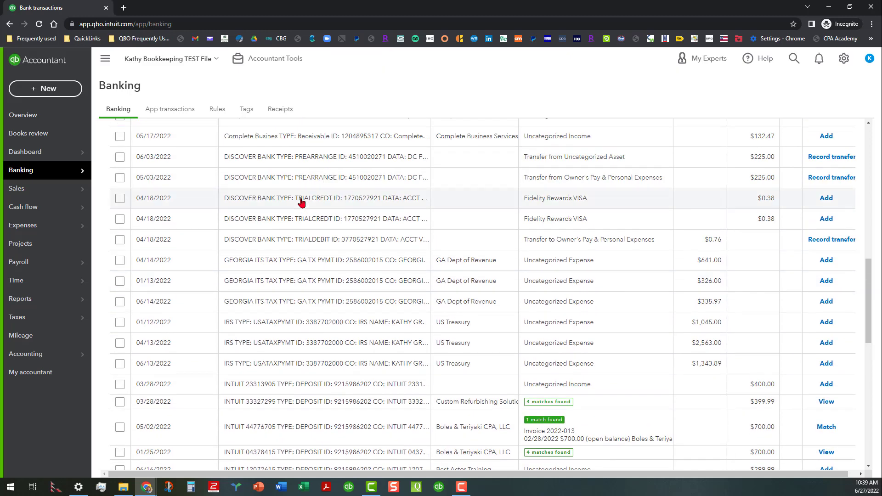
pyautogui.scroll(7, 302, 202)
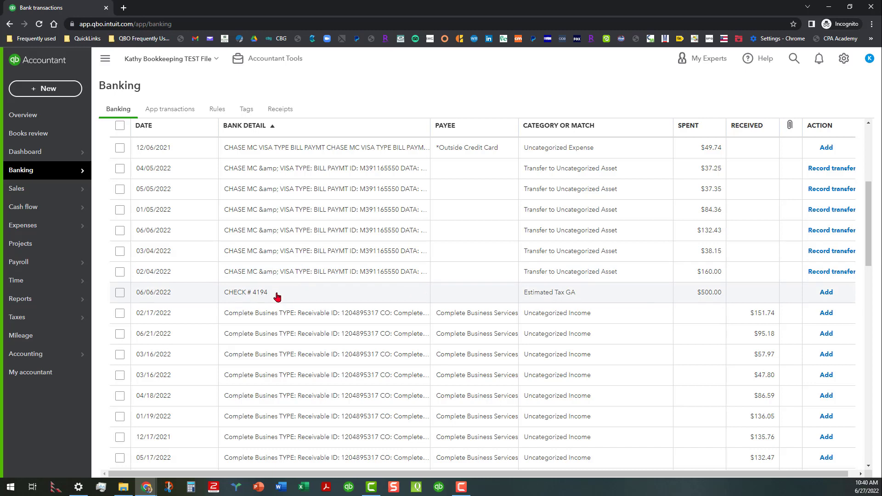
# Select Check # 4194 and the 02/17/2022 deposit, cancelling an attempted batch update
pyautogui.click(120, 293)
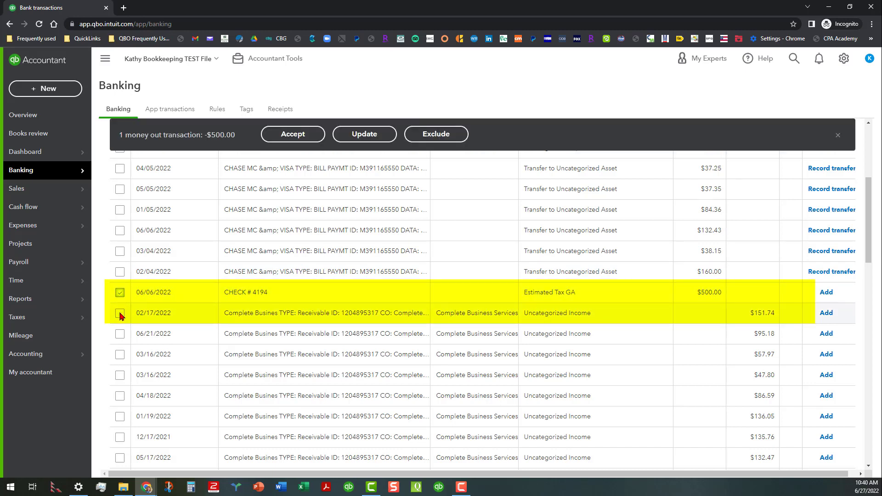
pyautogui.click(119, 314)
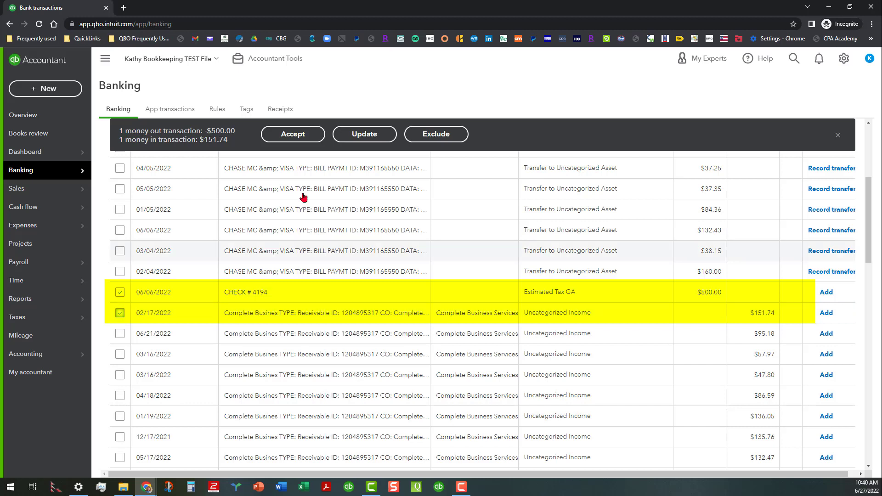
pyautogui.click(379, 136)
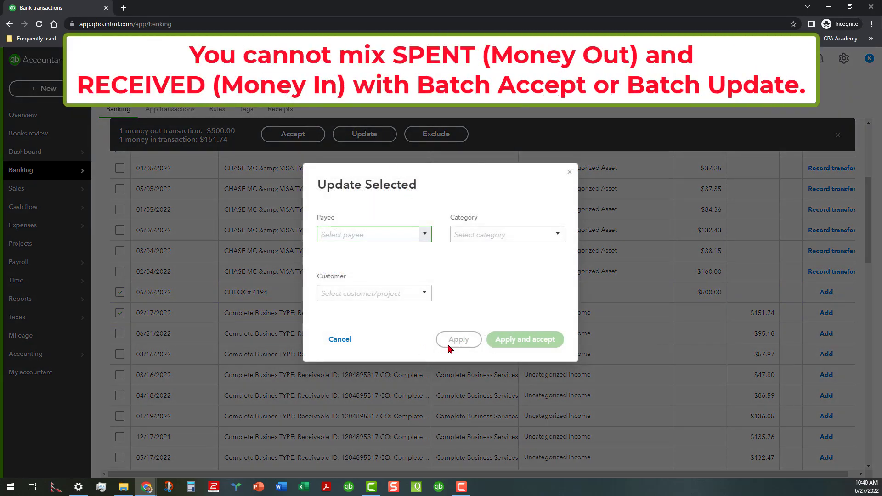
pyautogui.click(343, 340)
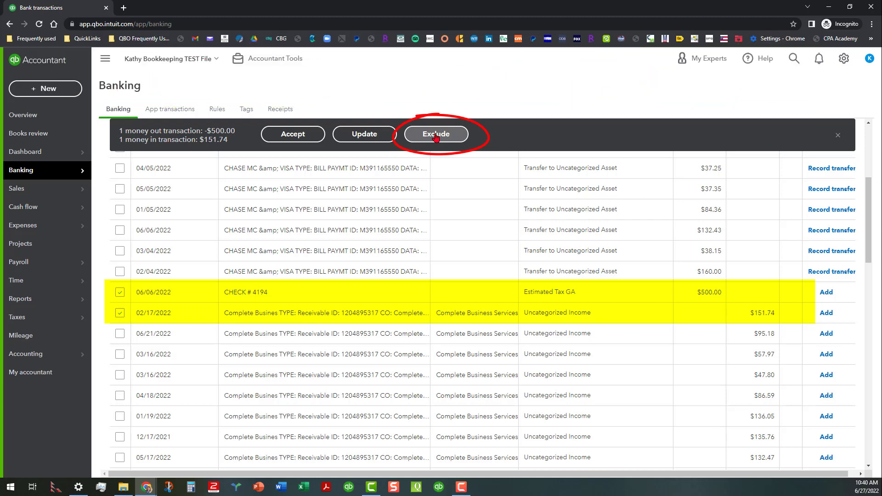
# Exclude both transactions, then select the two items in the Excluded list
pyautogui.click(436, 135)
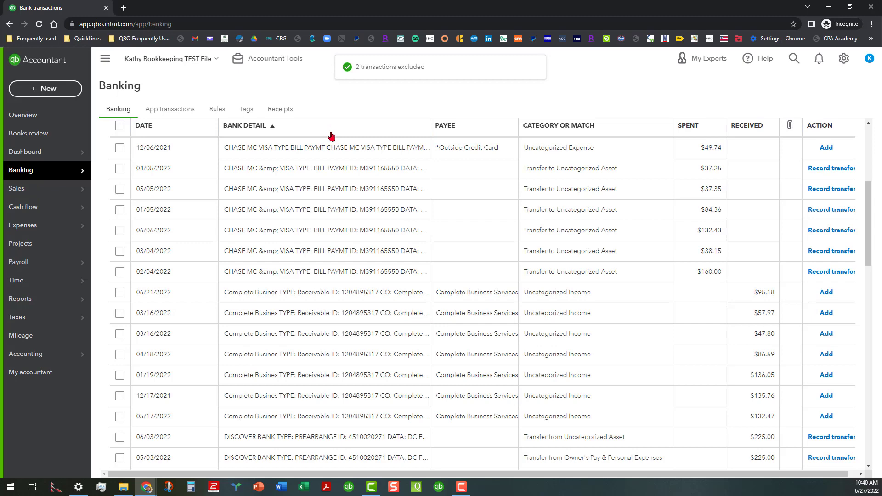
pyautogui.scroll(2, 333, 136)
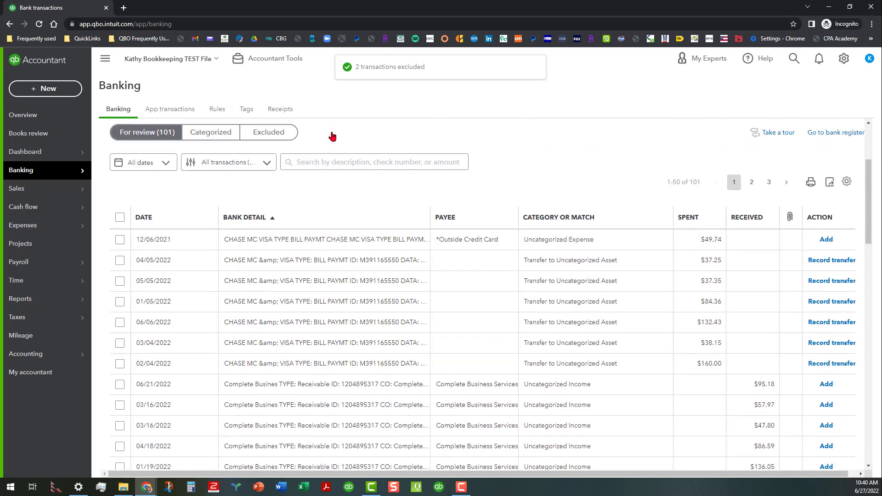
pyautogui.click(267, 134)
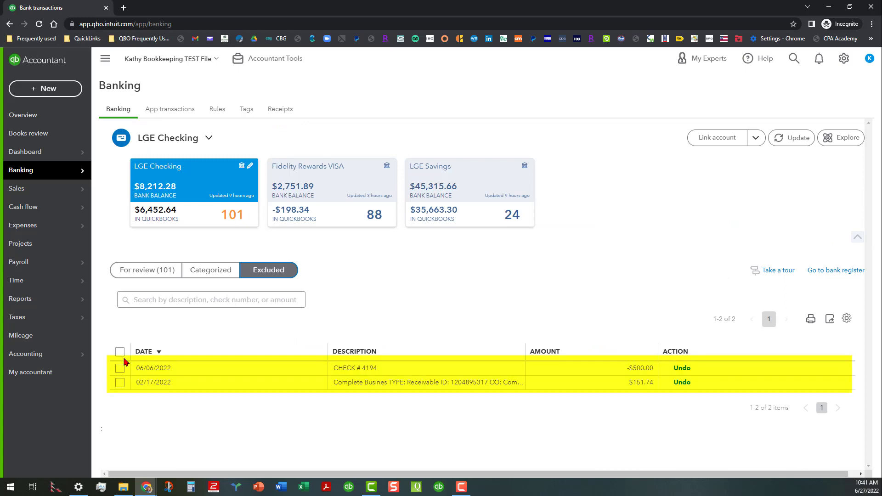
pyautogui.click(120, 352)
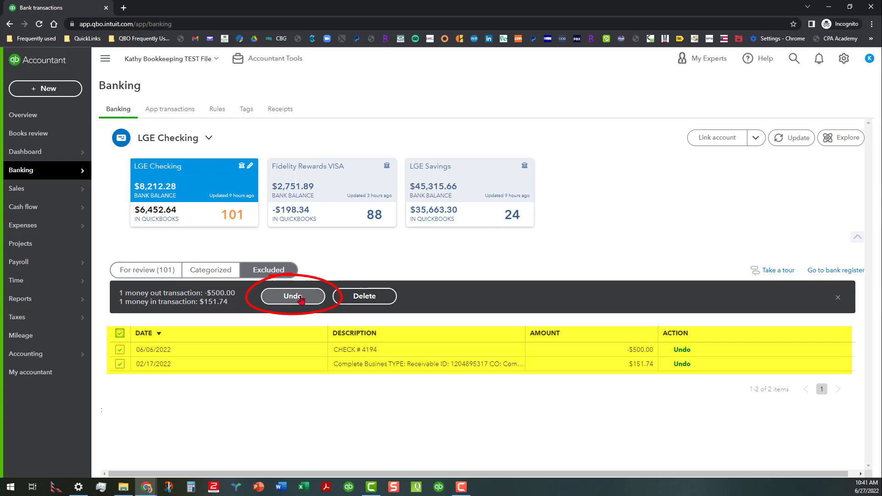
# Undo the exclusion of both items and return to the For review (103) list
pyautogui.click(299, 297)
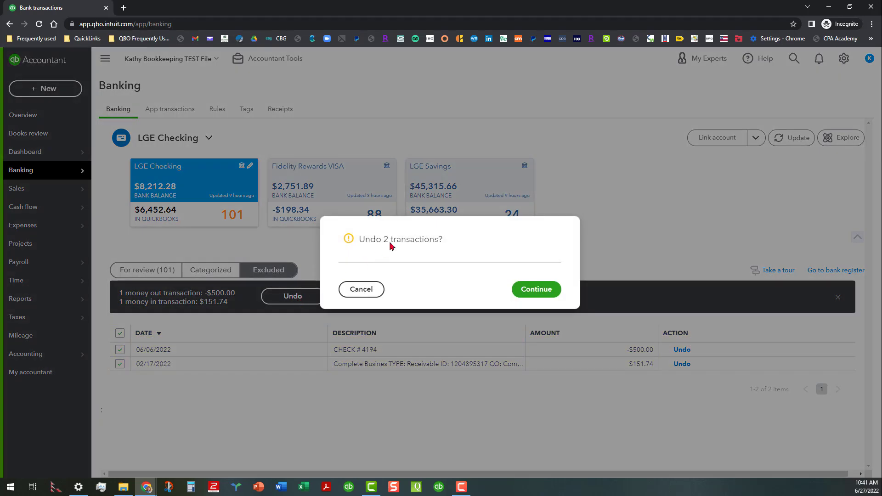
pyautogui.click(534, 291)
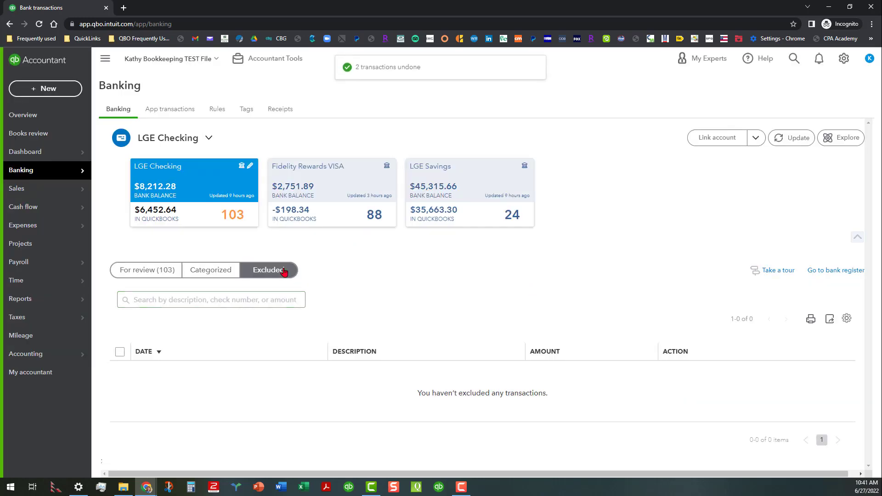
pyautogui.click(149, 271)
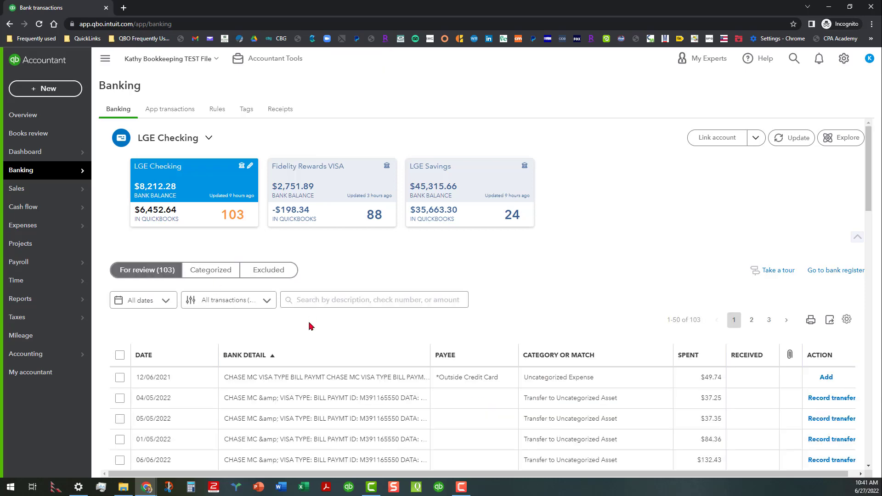
pyautogui.scroll(-2, 309, 327)
pyautogui.scroll(-2, 309, 326)
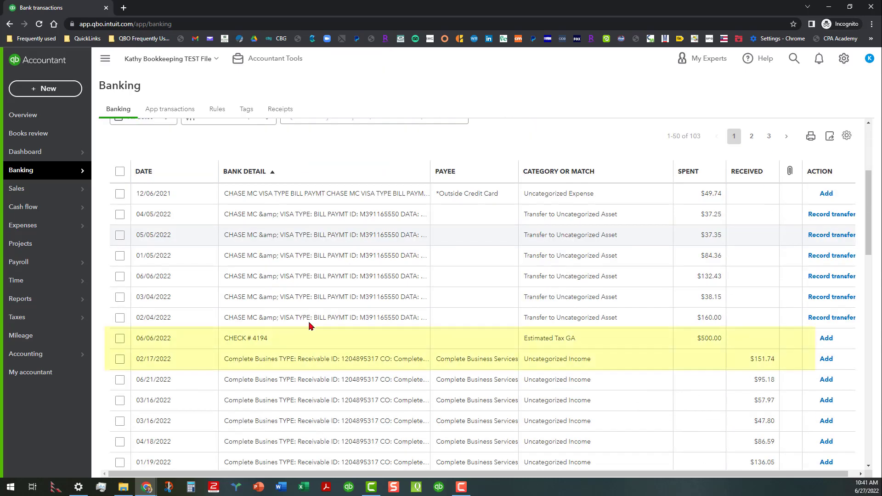